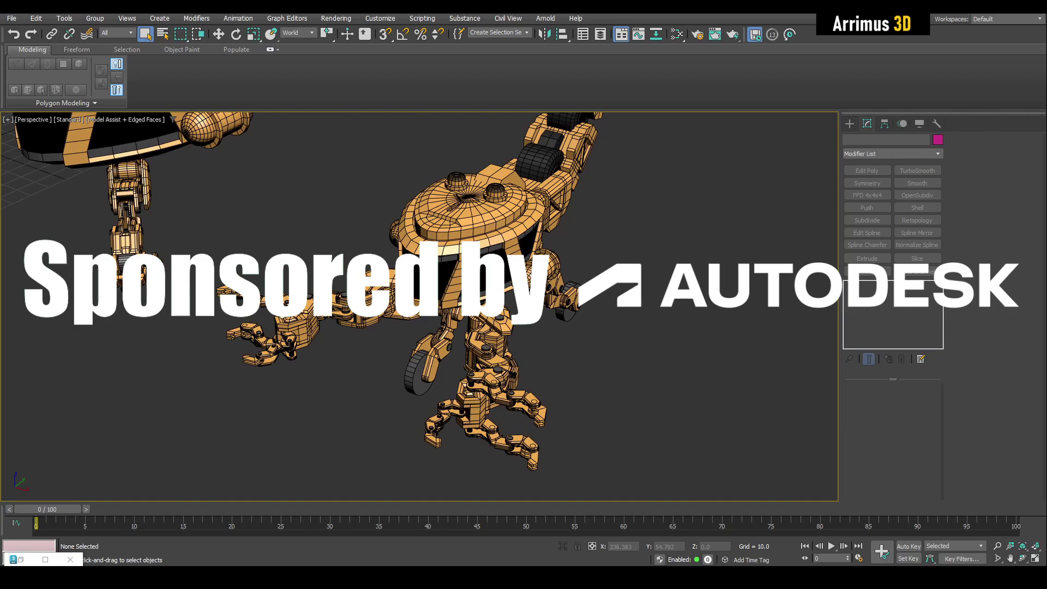
Orbit and zoom around both robots, toggling the wireframe edges on and off.
alt+middle_drag(622, 327, 627, 358)
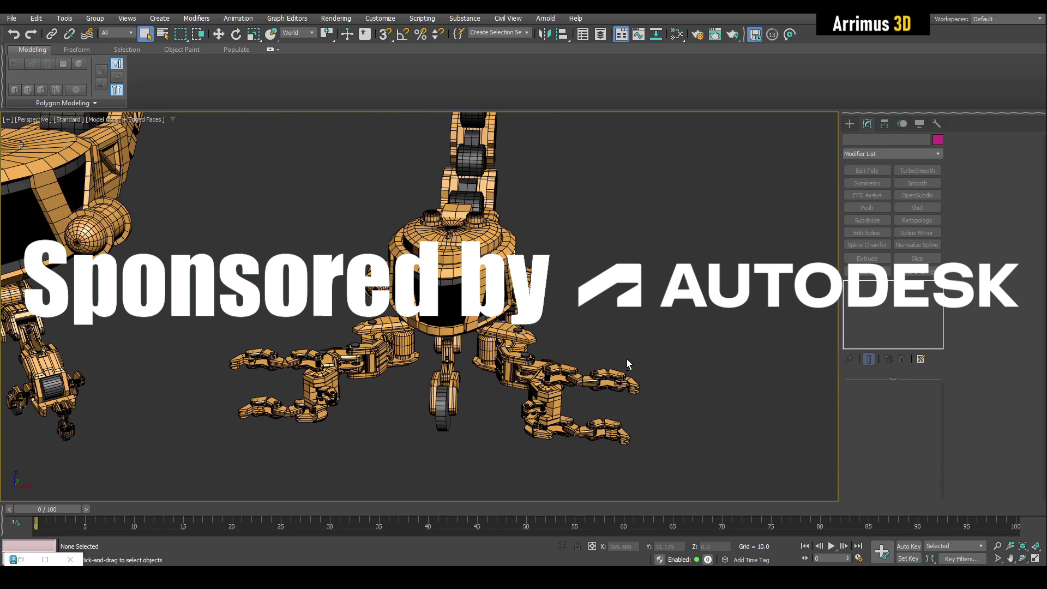
key(F4)
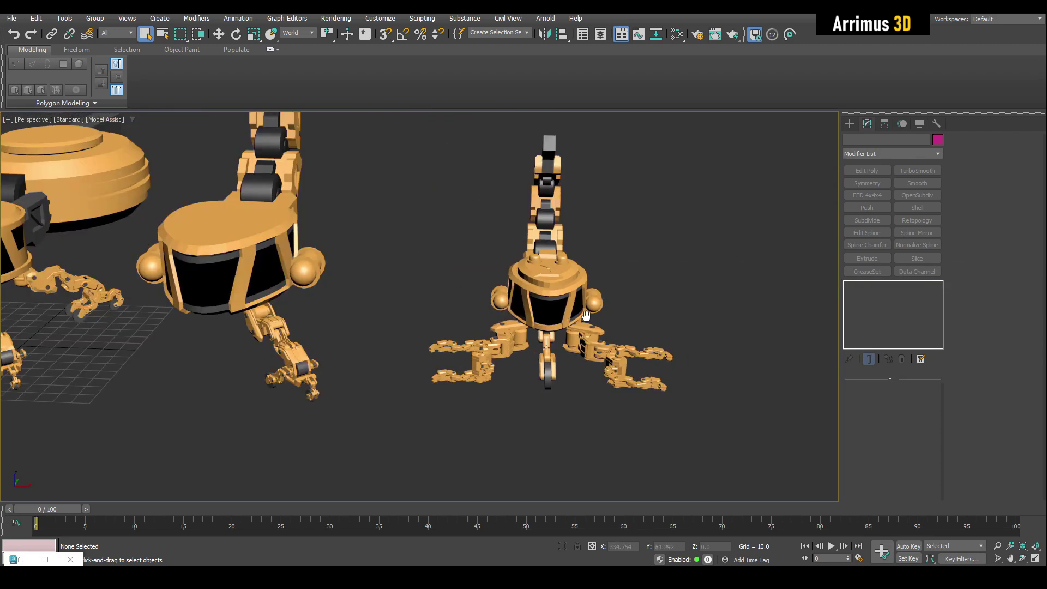
alt+middle_drag(563, 319, 433, 273)
key(F4)
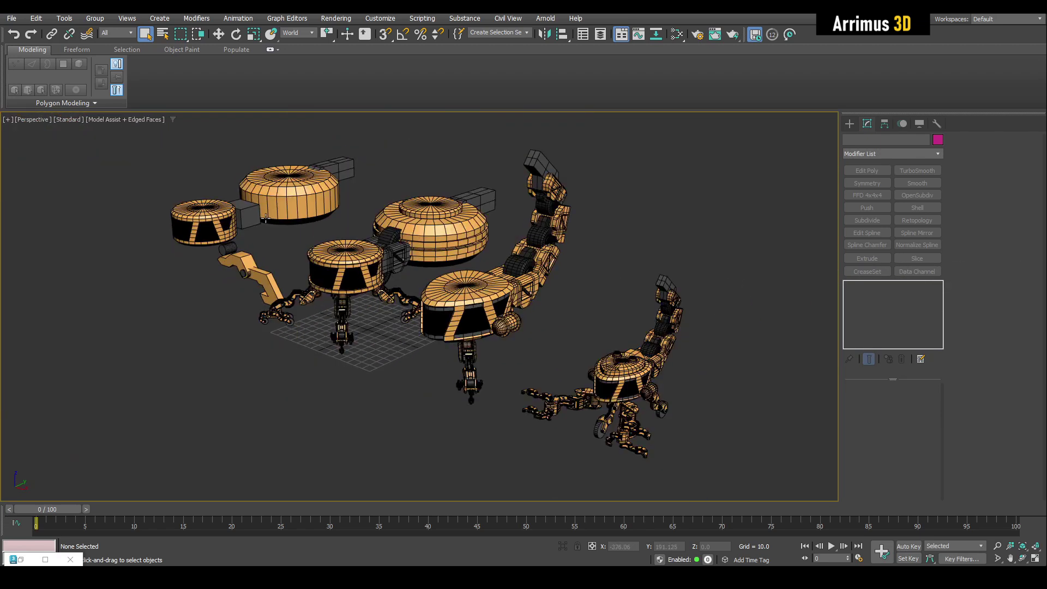
key(F4)
alt+middle_drag(628, 375, 532, 300)
key(F4)
scroll(567, 376, up, 3)
scroll(500, 342, up, 3)
scroll(500, 343, down, 3)
scroll(541, 297, up, 5)
alt+middle_drag(561, 334, 513, 315)
scroll(479, 306, up, 5)
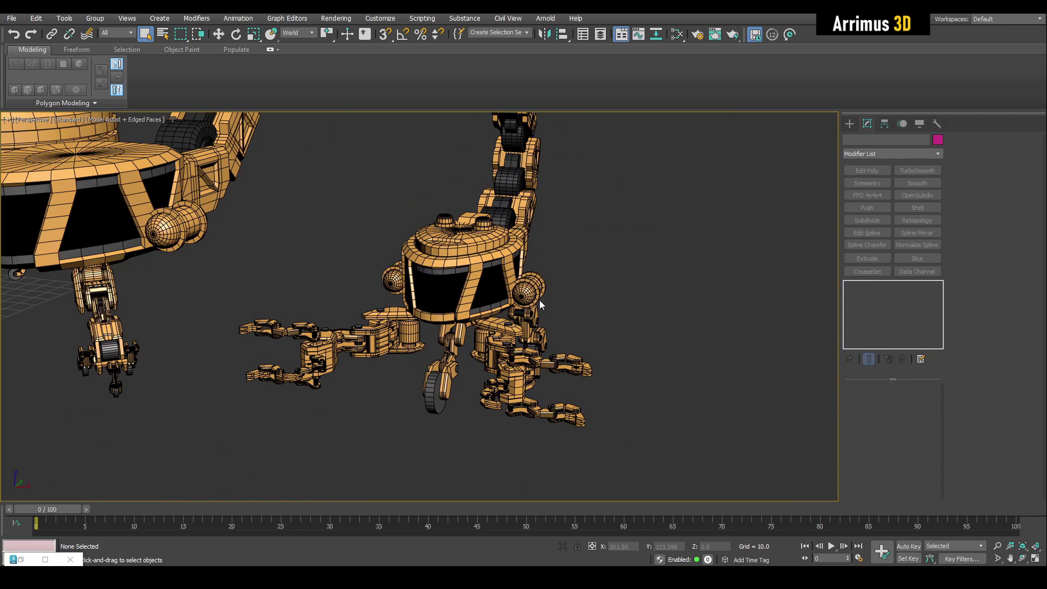
Inspect the small robot's legs from top and low front views, toggling edge display.
key(F4)
scroll(528, 376, up, 3)
alt+middle_drag(528, 376, 492, 324)
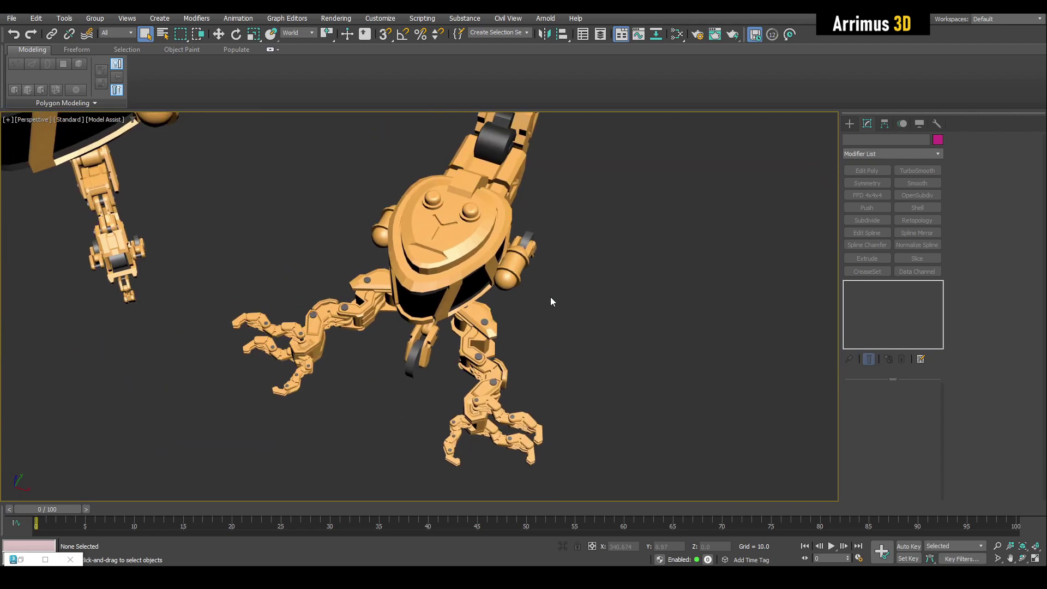
key(F4)
key(F4)
key(F4)
alt+middle_drag(516, 255, 498, 334)
scroll(487, 357, down, 5)
key(F4)
scroll(441, 276, up, 3)
key(F4)
key(F4)
key(F4)
scroll(446, 293, down, 5)
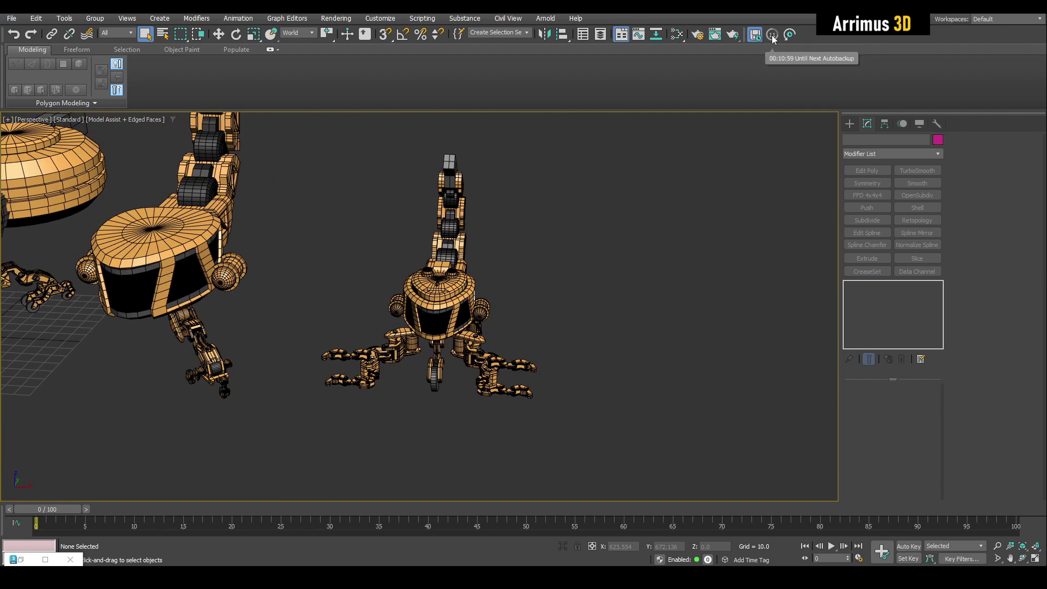
scroll(508, 257, up, 3)
mouse_move(526, 260)
alt+middle_down()
mouse_move(466, 249)
mouse_move(516, 264)
mouse_move(482, 278)
mouse_move(519, 252)
alt+middle_up()
scroll(516, 264, up, 3)
scroll(548, 295, down, 3)
scroll(482, 278, up, 3)
scroll(482, 275, down, 3)
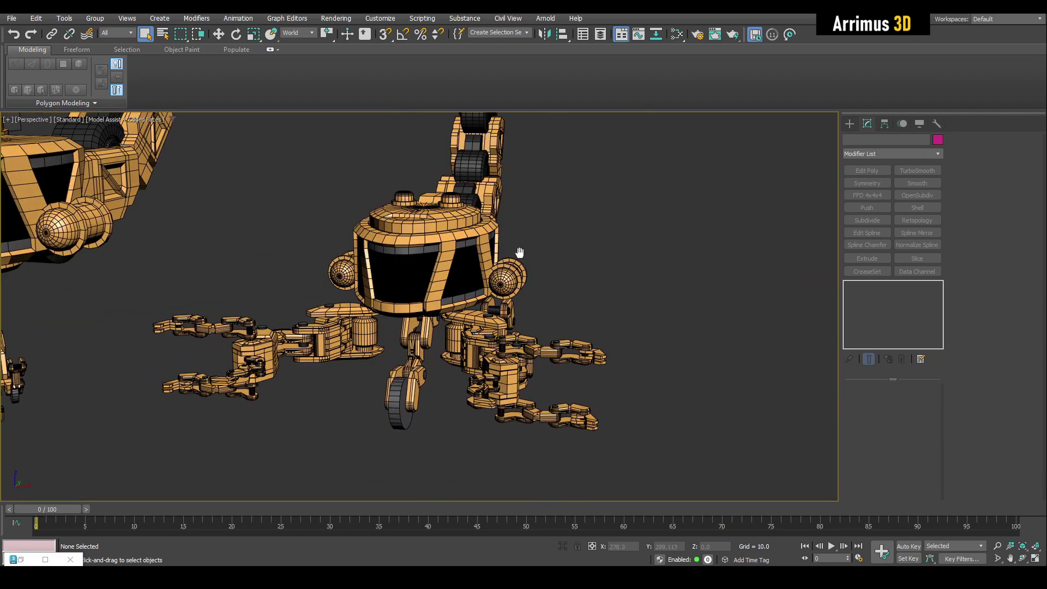
scroll(519, 252, up, 3)
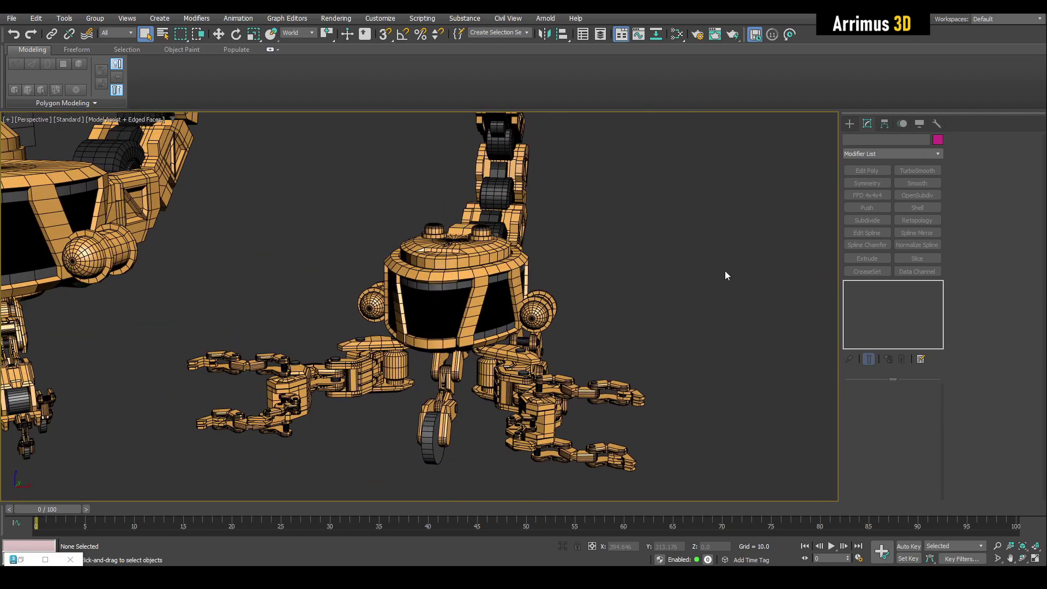
Reset the autobackup timer from 00:10:35 to 00:14:59 until the next backup.
click(755, 35)
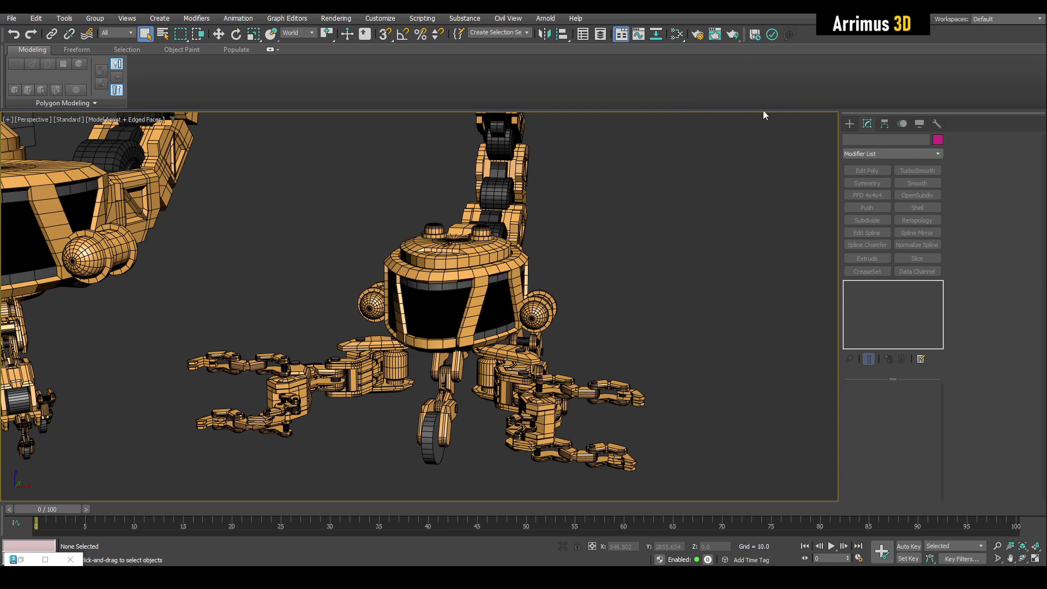
click(755, 36)
mouse_move(770, 39)
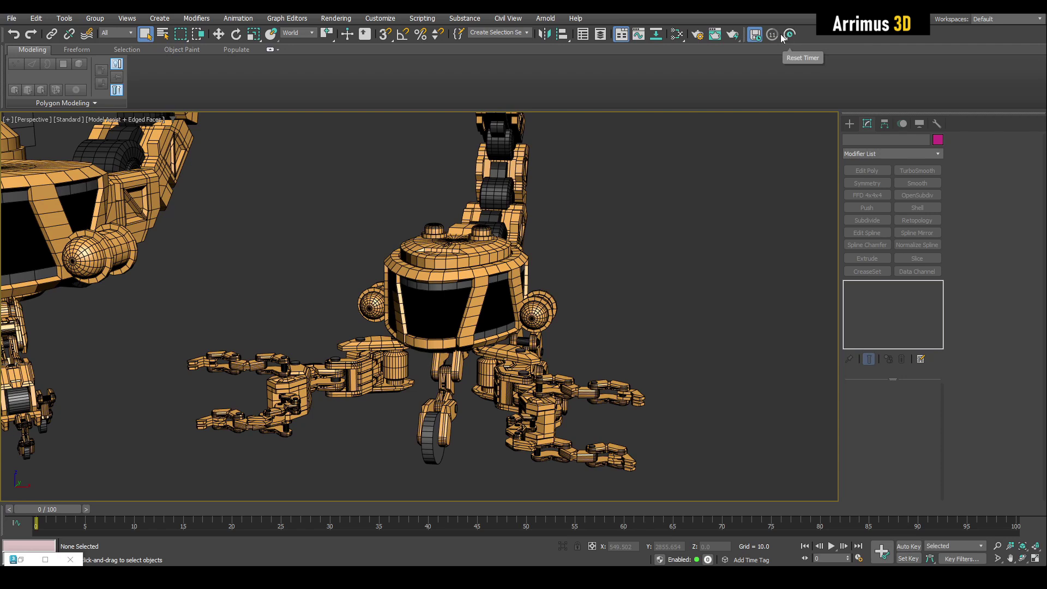
click(790, 37)
mouse_move(775, 36)
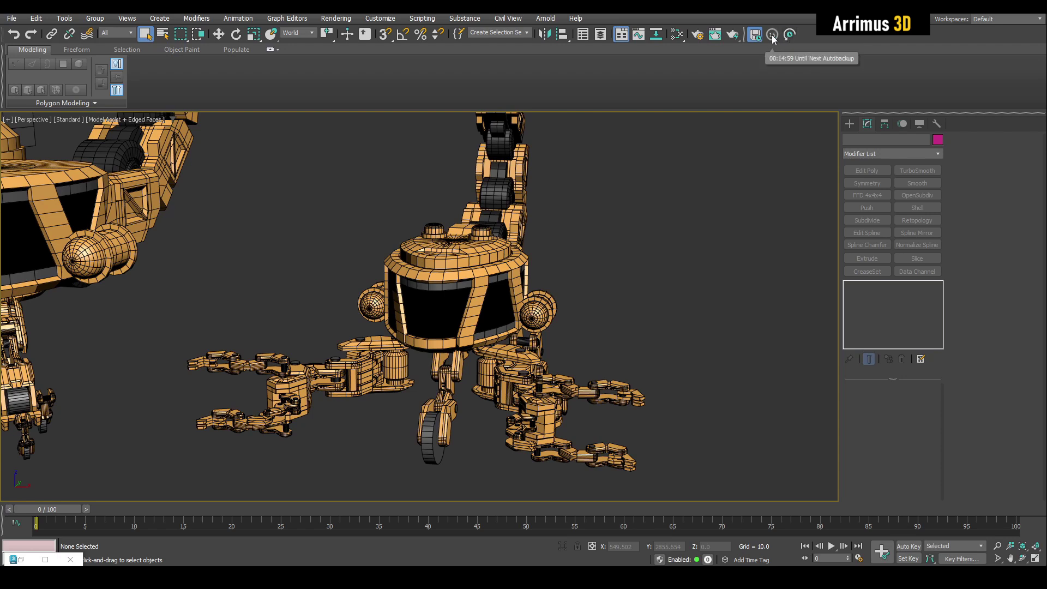
right_click(754, 34)
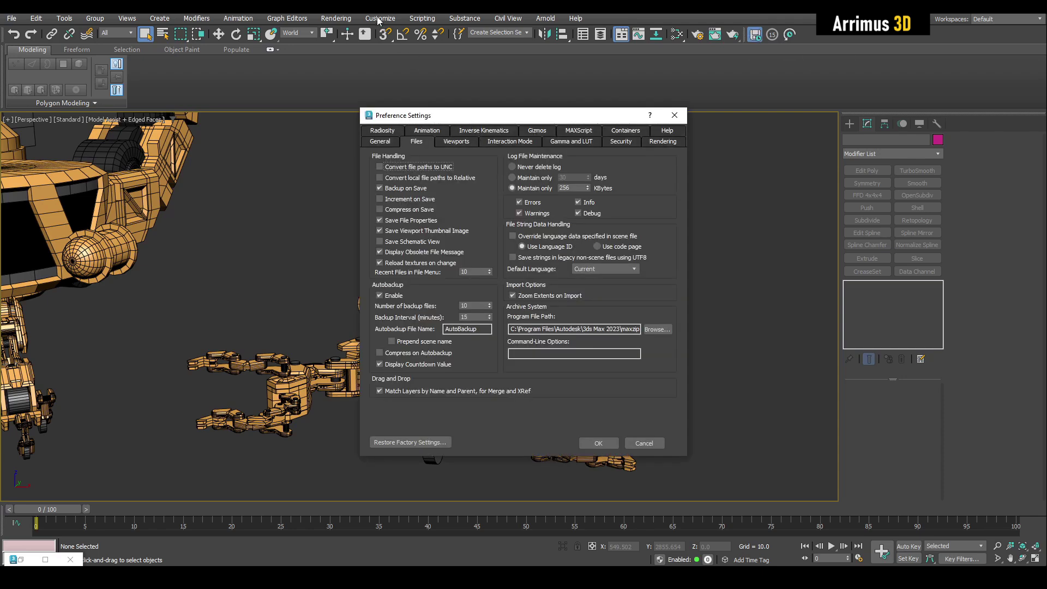
drag(443, 116, 418, 111)
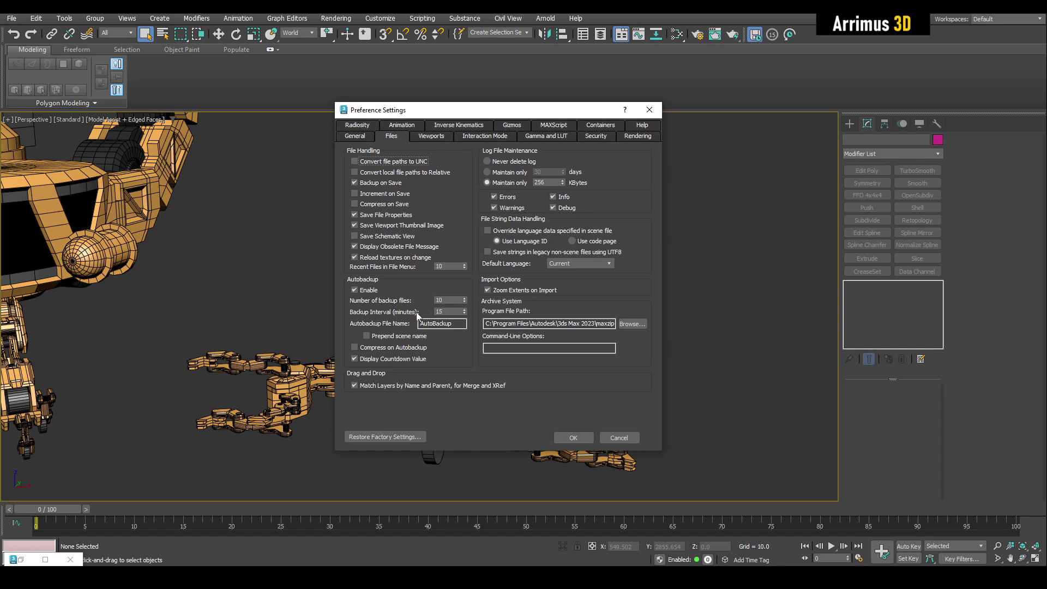
click(369, 336)
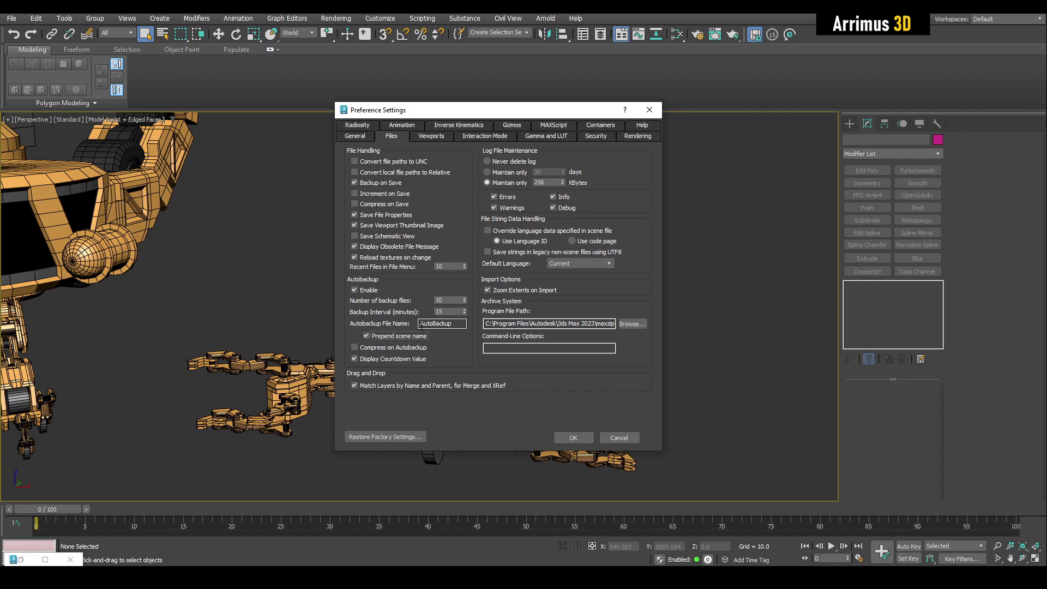
click(375, 338)
click(621, 437)
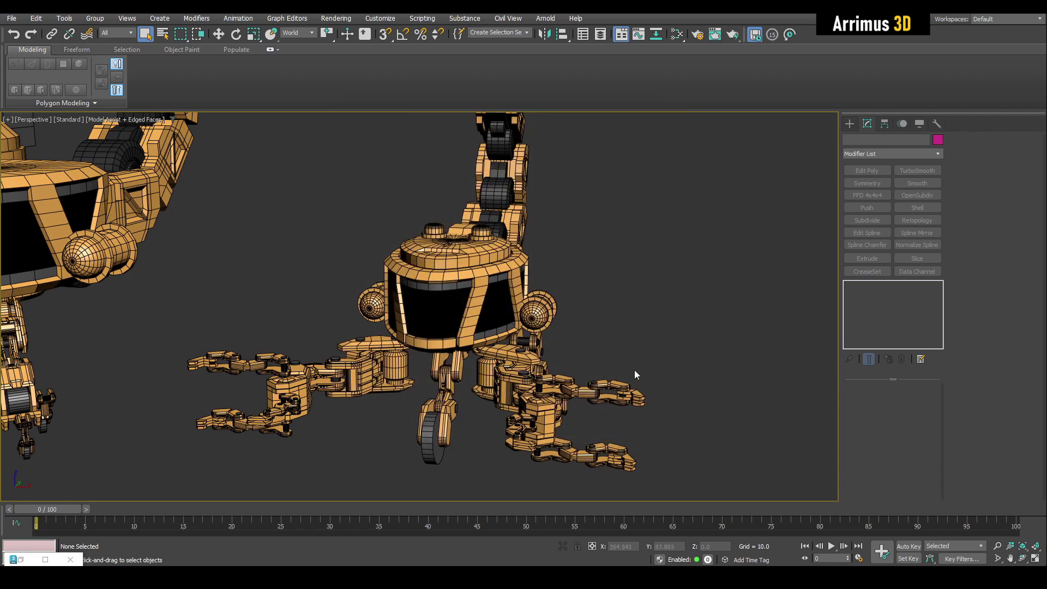
scroll(634, 371, down, 10)
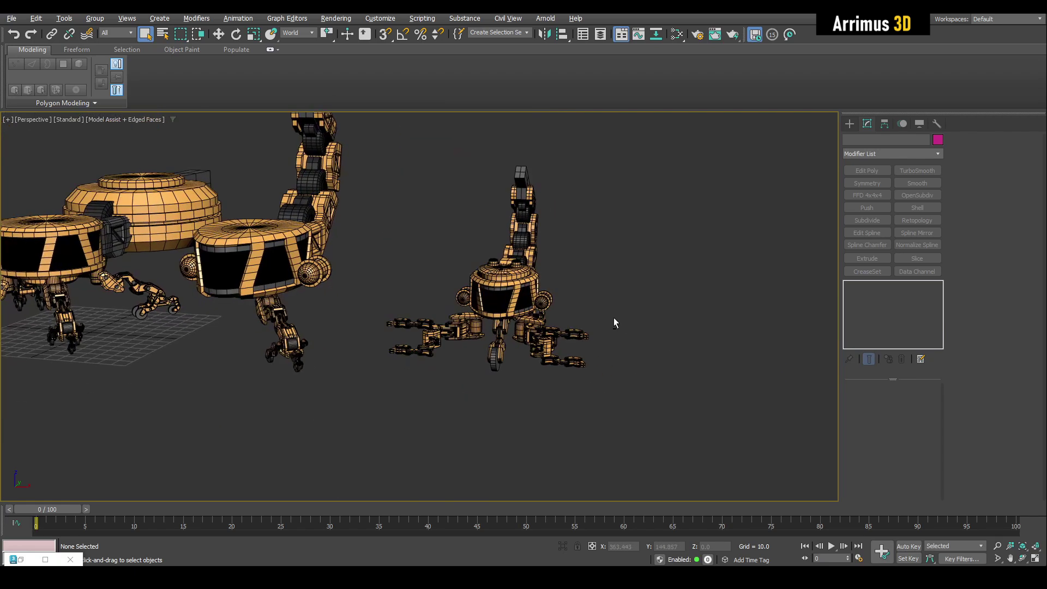
alt+middle_drag(613, 322, 590, 321)
scroll(597, 284, up, 5)
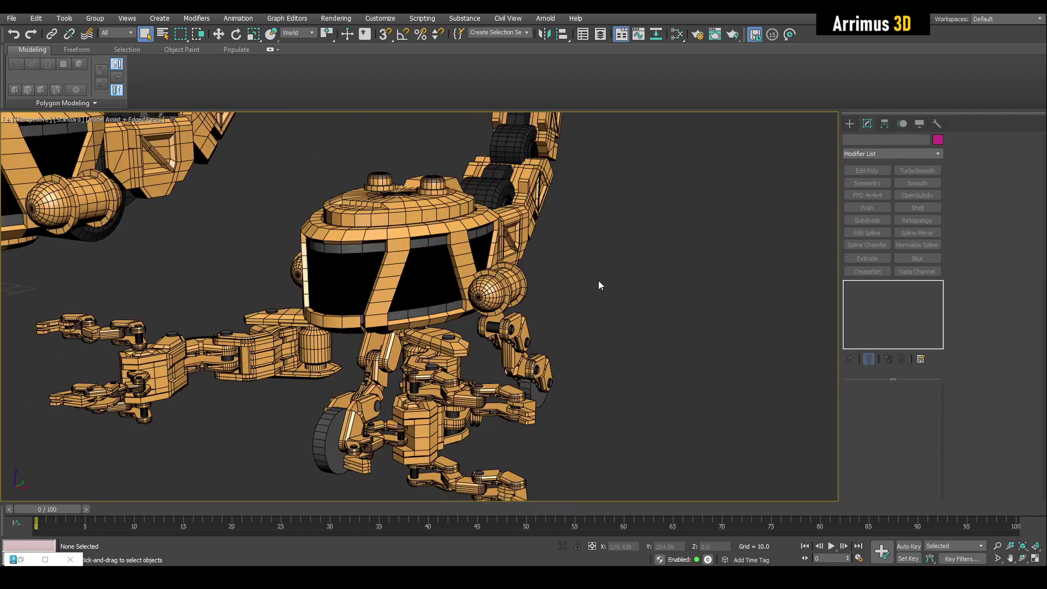
alt+middle_drag(599, 284, 572, 261)
scroll(539, 295, up, 4)
scroll(422, 294, up, 6)
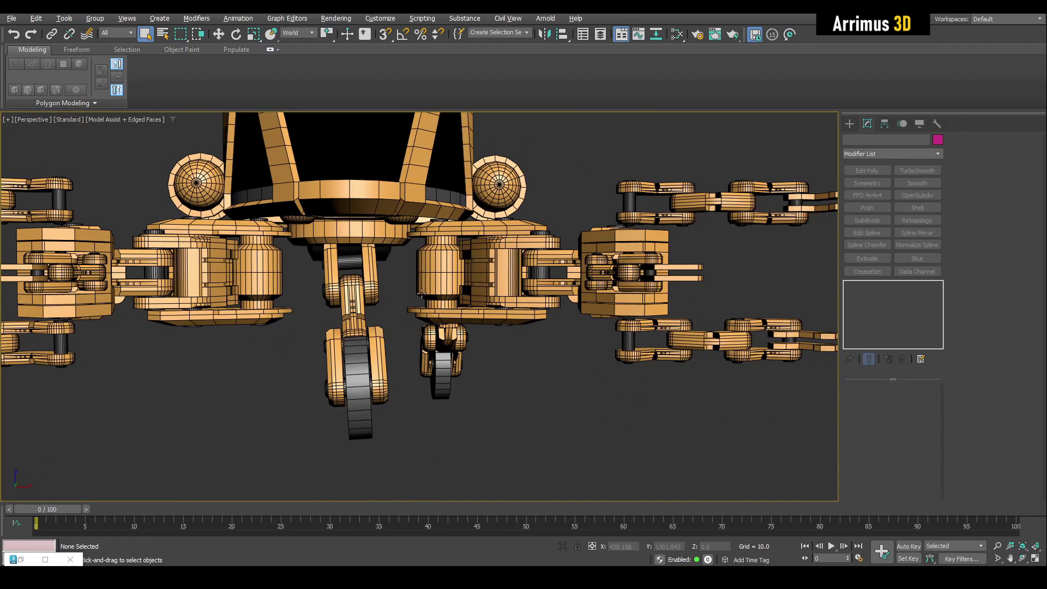
Hide the front wheeled leg with Hide Selection.
click(365, 435)
click(367, 446)
alt+middle_drag(391, 446, 299, 475)
click(359, 289)
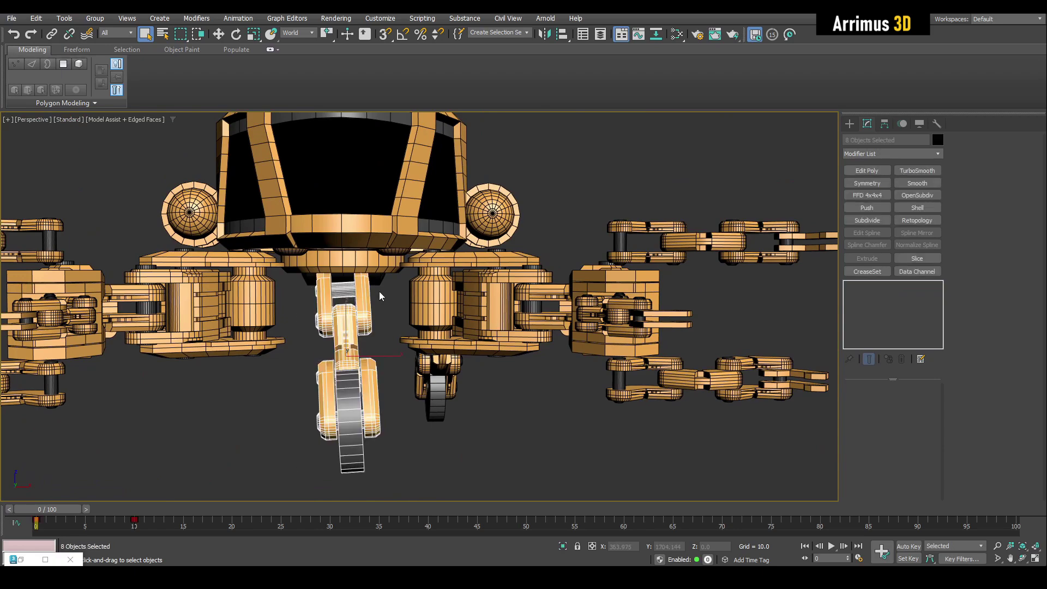
right_click(378, 291)
click(414, 250)
Select the remaining wheeled leg's full eight-object chain.
alt+middle_drag(413, 249, 545, 300)
click(548, 297)
double_click(592, 366)
alt+middle_drag(592, 366, 668, 393)
Add a Symmetry modifier to the wheeled leg and set its mirror axis to Y.
key(w)
click(861, 184)
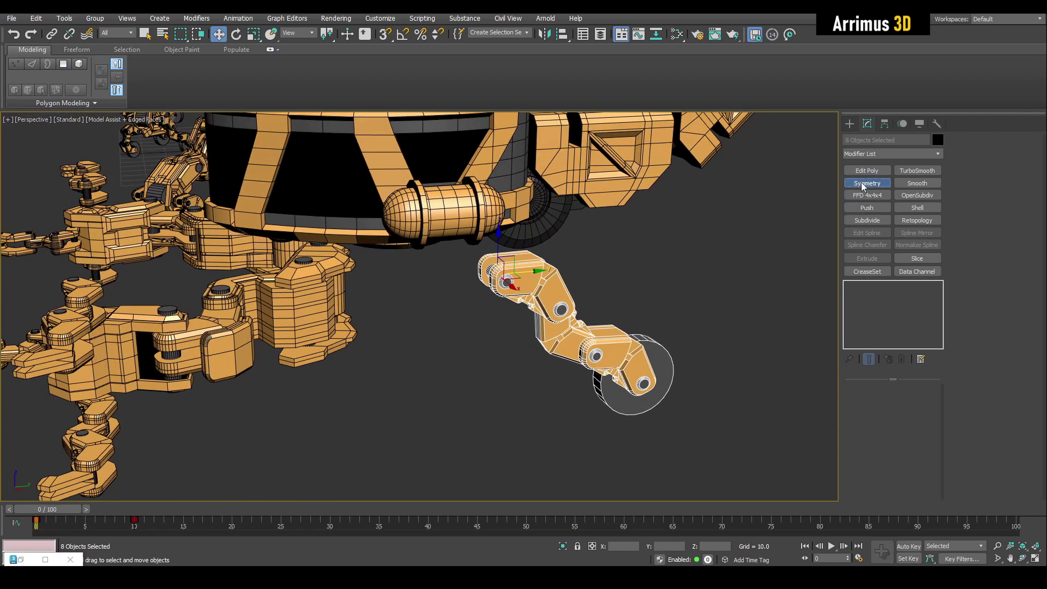
click(868, 423)
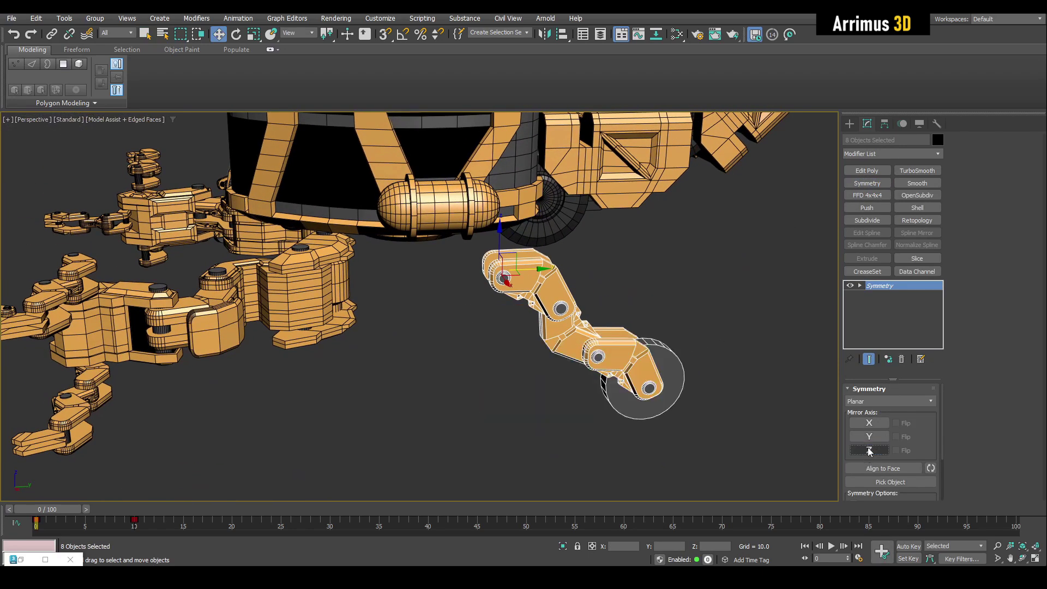
middle_drag(735, 393, 738, 404)
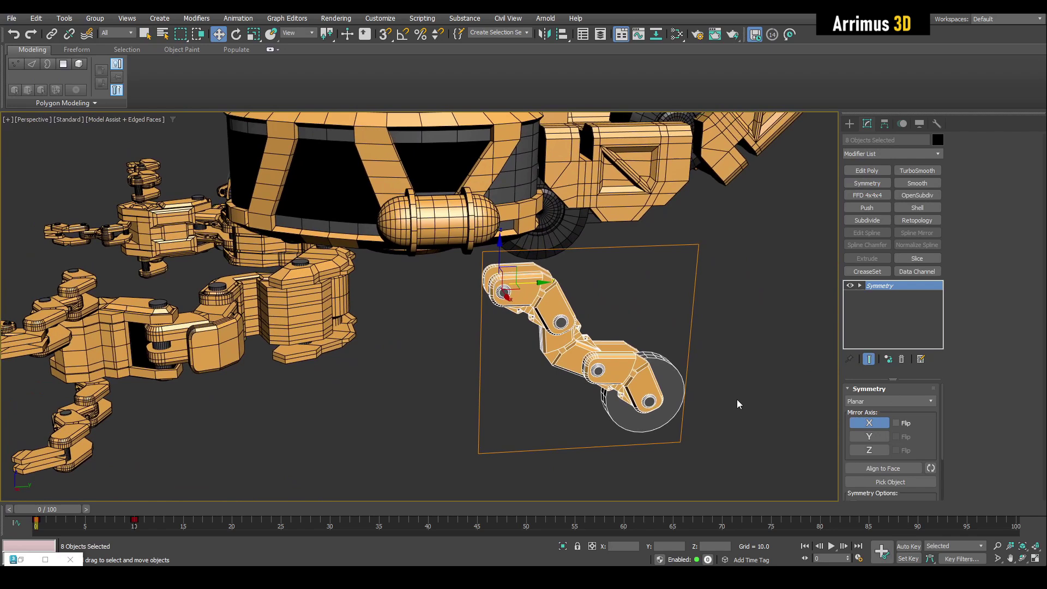
click(872, 440)
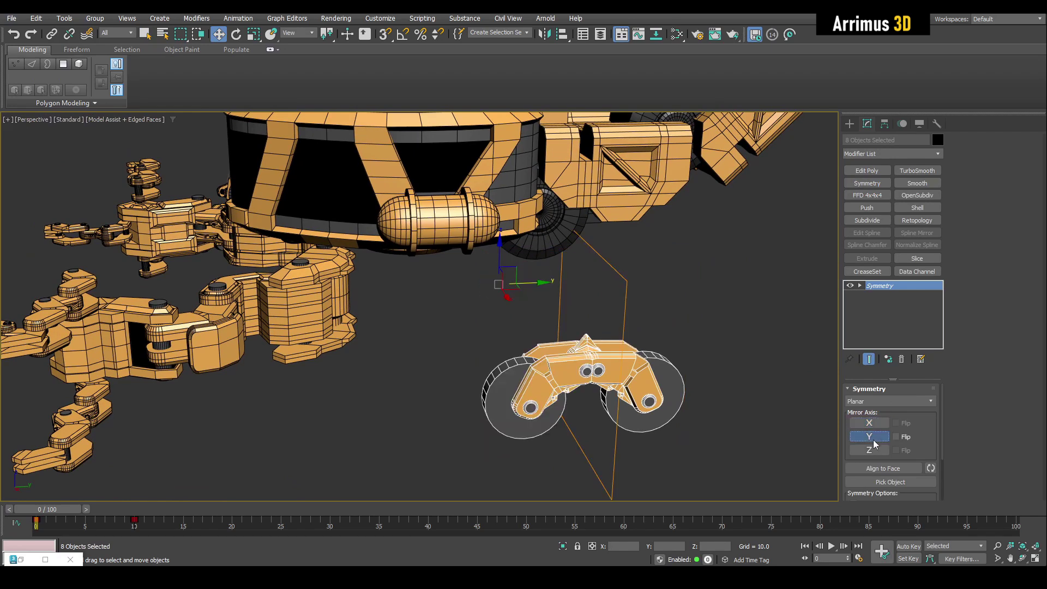
middle_drag(749, 370, 775, 353)
Slide the Symmetry mirror plane to spread the legs apart, then select cylinder Circle016.
click(860, 285)
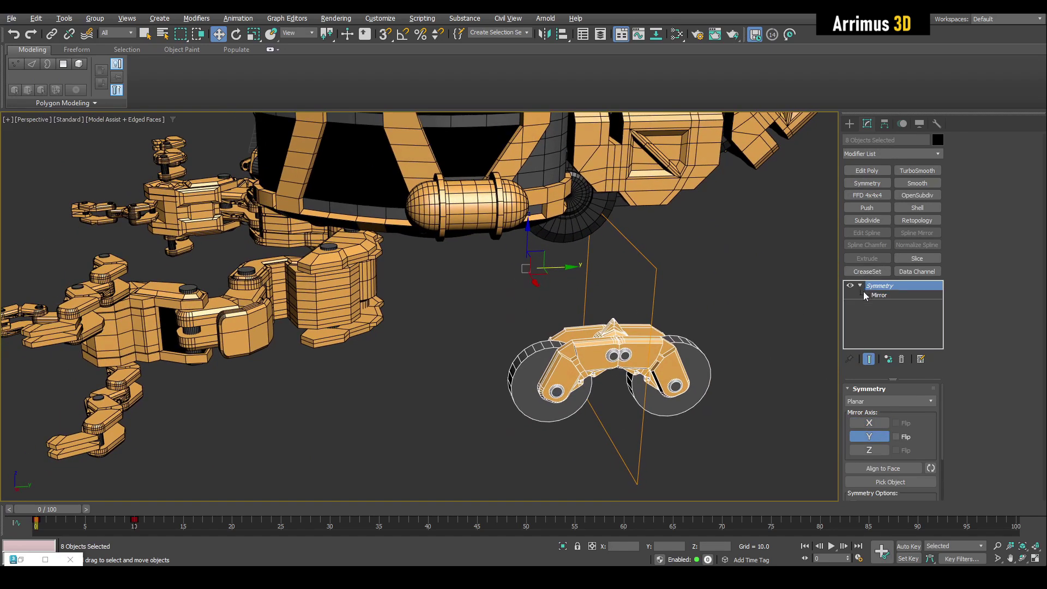
click(879, 295)
scroll(640, 317, down, 3)
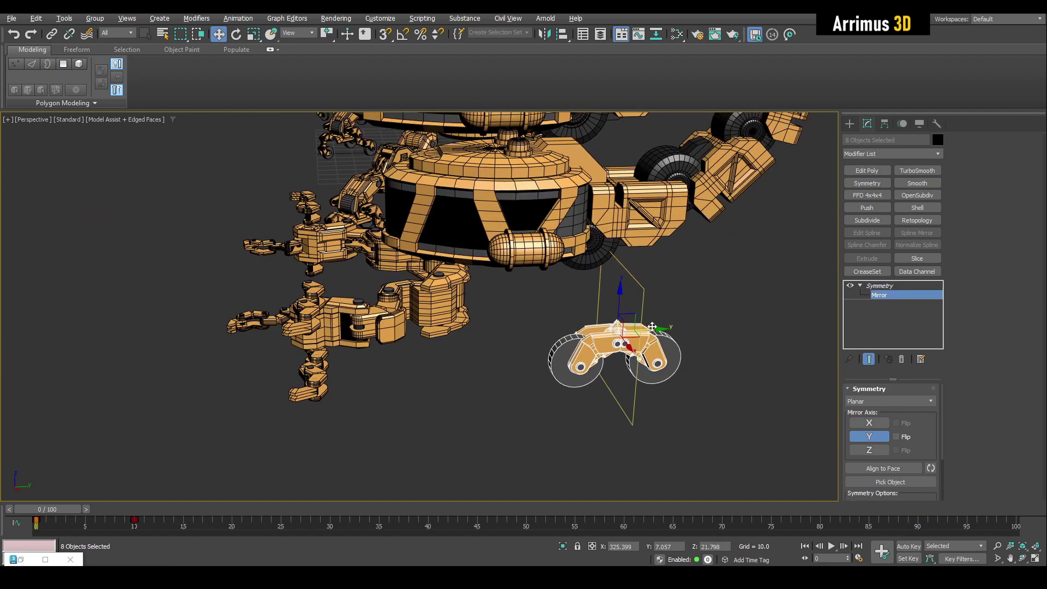
drag(652, 326, 583, 345)
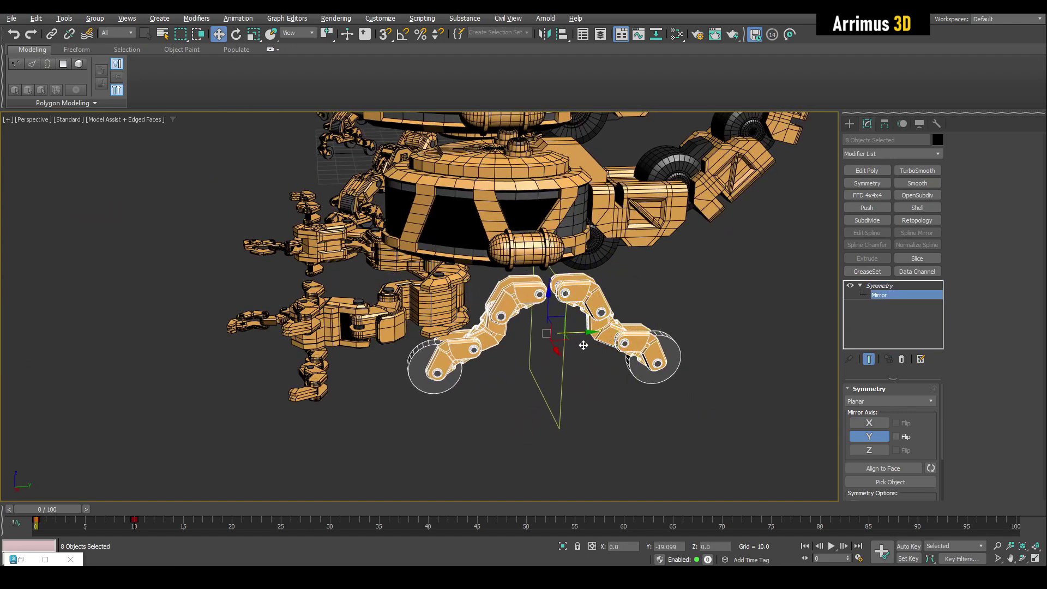
alt+middle_drag(584, 345, 489, 286)
key(ctrl+b)
scroll(522, 338, up, 3)
key(q)
click(497, 291)
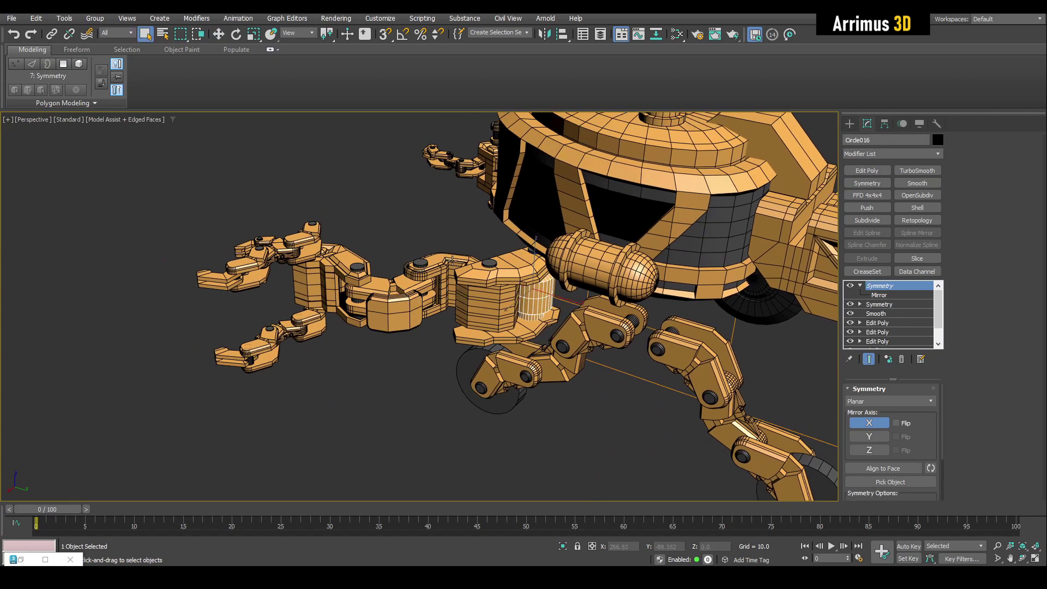
Select the arm-base cylinder with its linked arm parts and claw pieces.
double_click(535, 318)
drag(194, 199, 415, 401)
alt+middle_drag(414, 400, 292, 265)
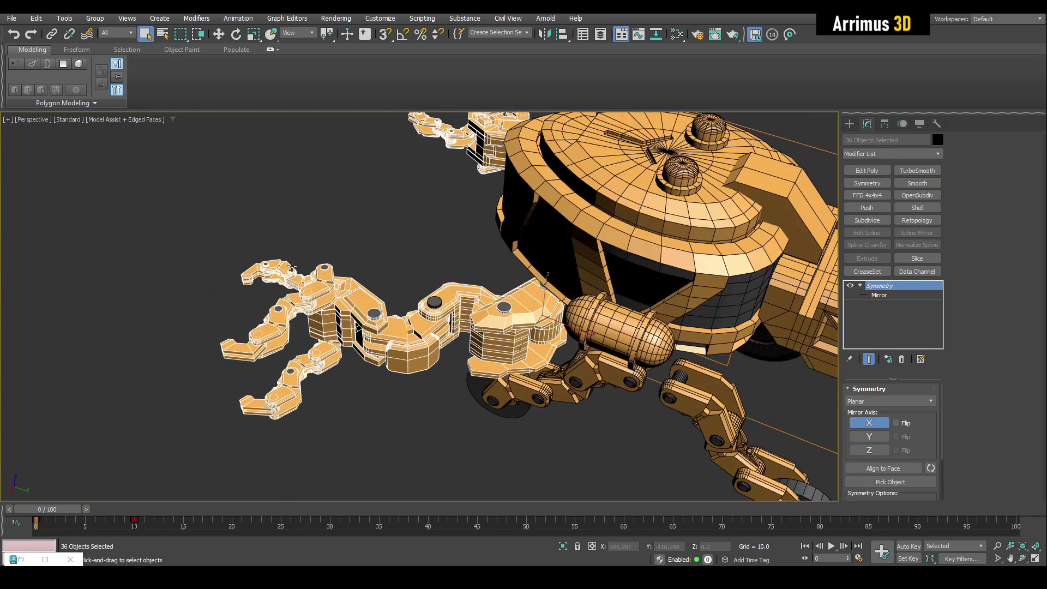
ctrl+click(461, 343)
alt+middle_drag(461, 343, 736, 287)
ctrl+click(447, 260)
key(ctrl+z)
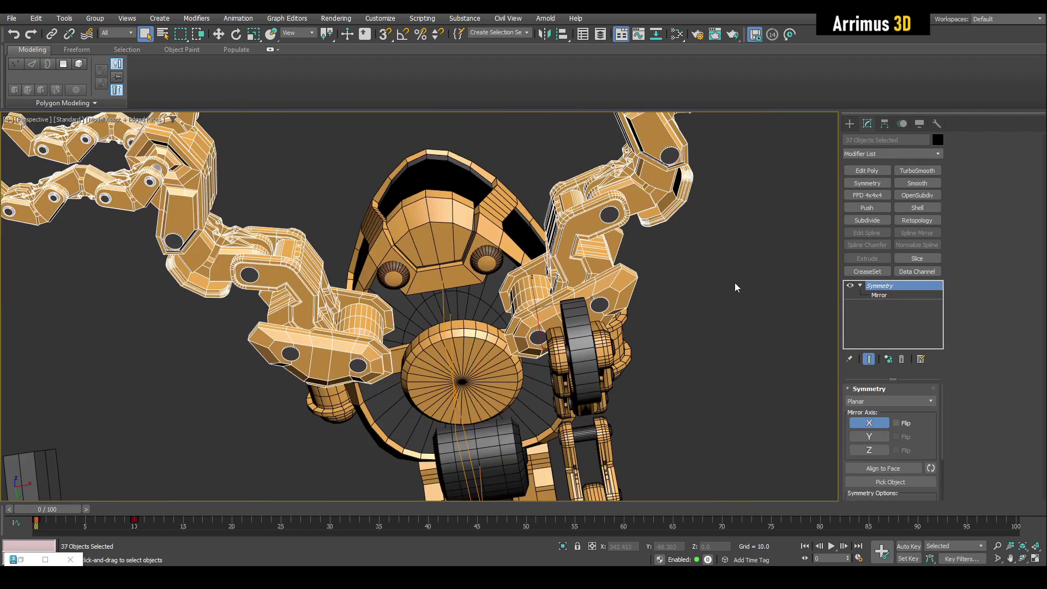
Delete the arm pieces' Symmetry modifier and reselect the arm-base cylinder.
right_click(880, 287)
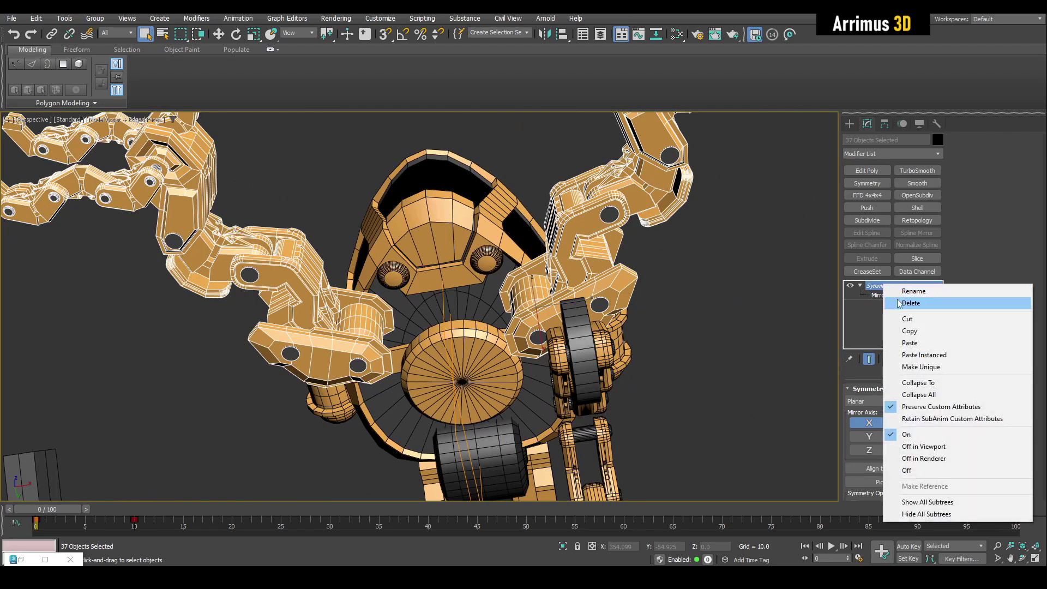
click(897, 302)
alt+middle_drag(634, 274, 515, 316)
click(461, 324)
key(w)
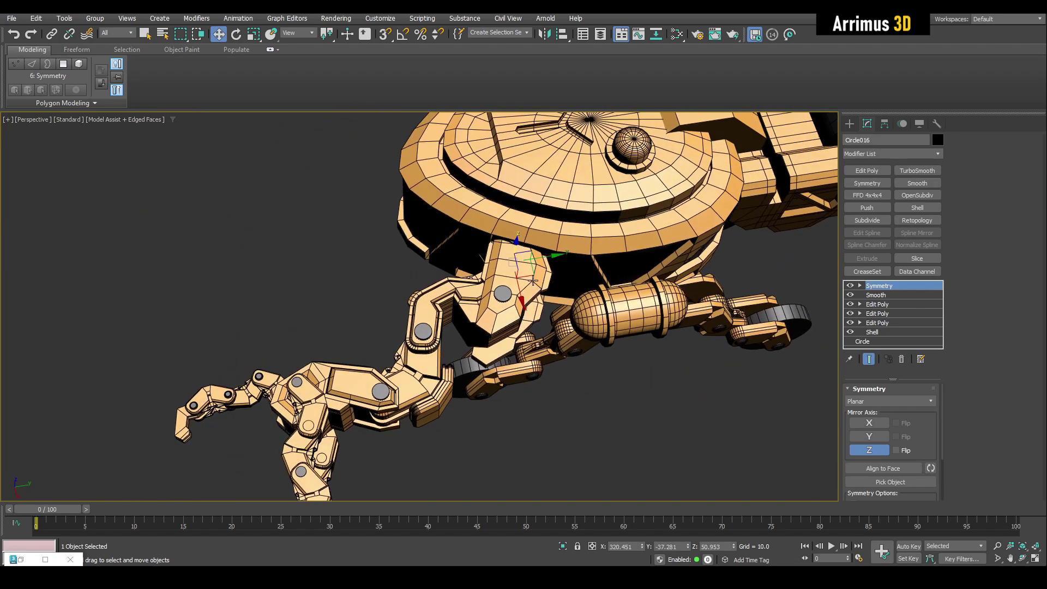
Drag the arm-base cylinder Circle016 down slightly along Z.
mouse_move(533, 280)
alt+middle_down()
mouse_move(523, 291)
mouse_move(543, 266)
alt+middle_up()
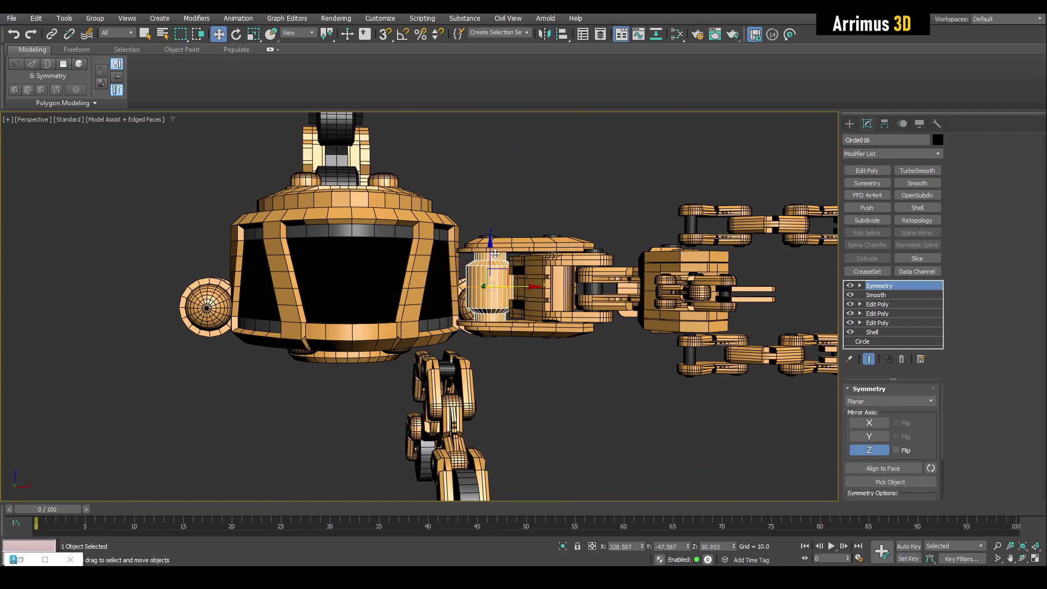
drag(495, 254, 489, 281)
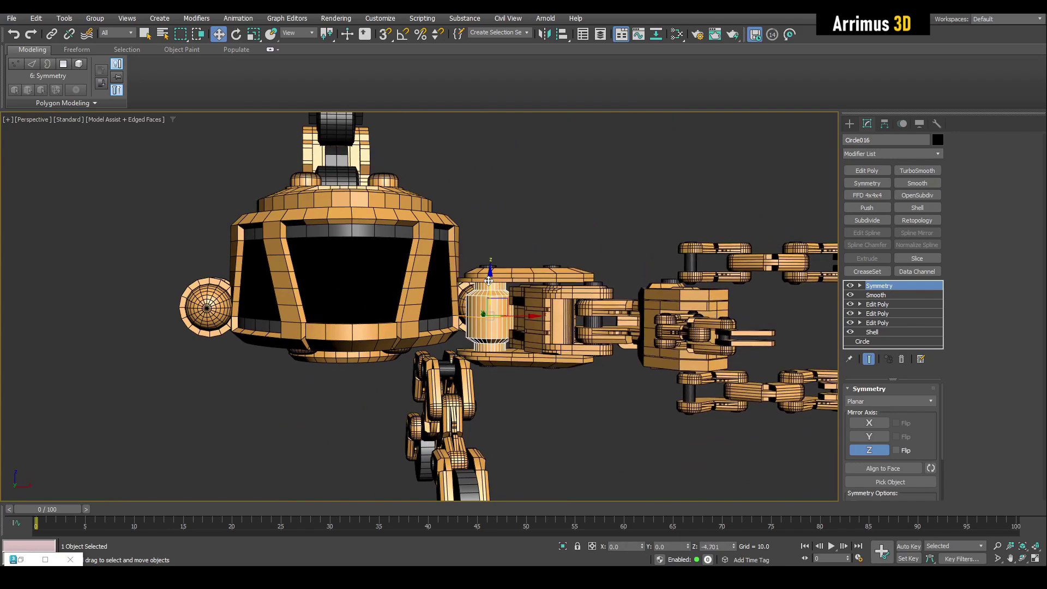
alt+middle_drag(489, 281, 460, 292)
Select both wheeled legs and slide them closer together along Y.
key(q)
drag(440, 290, 600, 393)
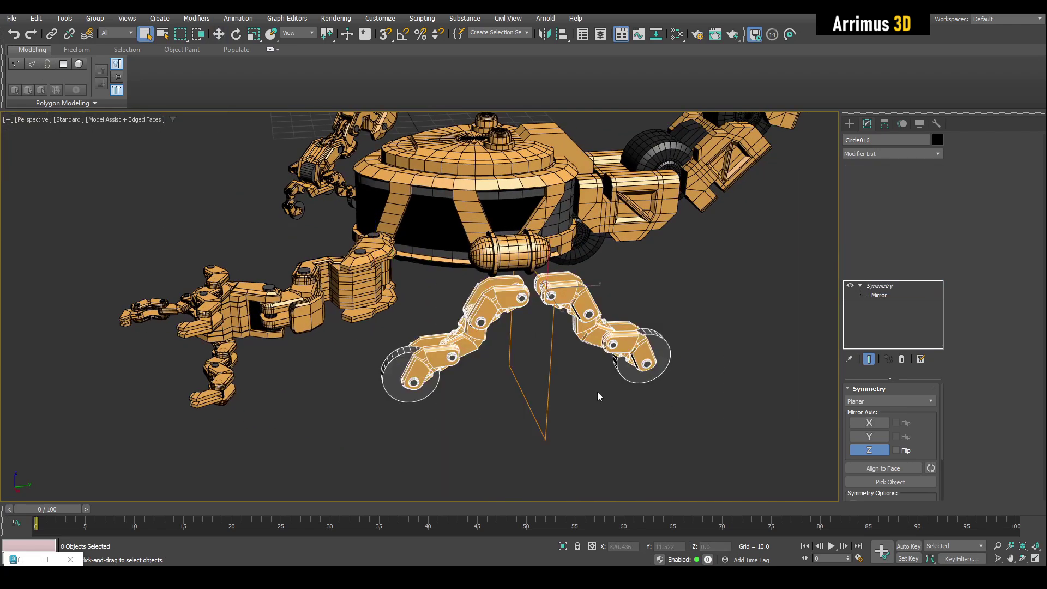
key(w)
alt+middle_drag(600, 392, 585, 294)
drag(584, 294, 553, 293)
alt+middle_drag(553, 293, 863, 350)
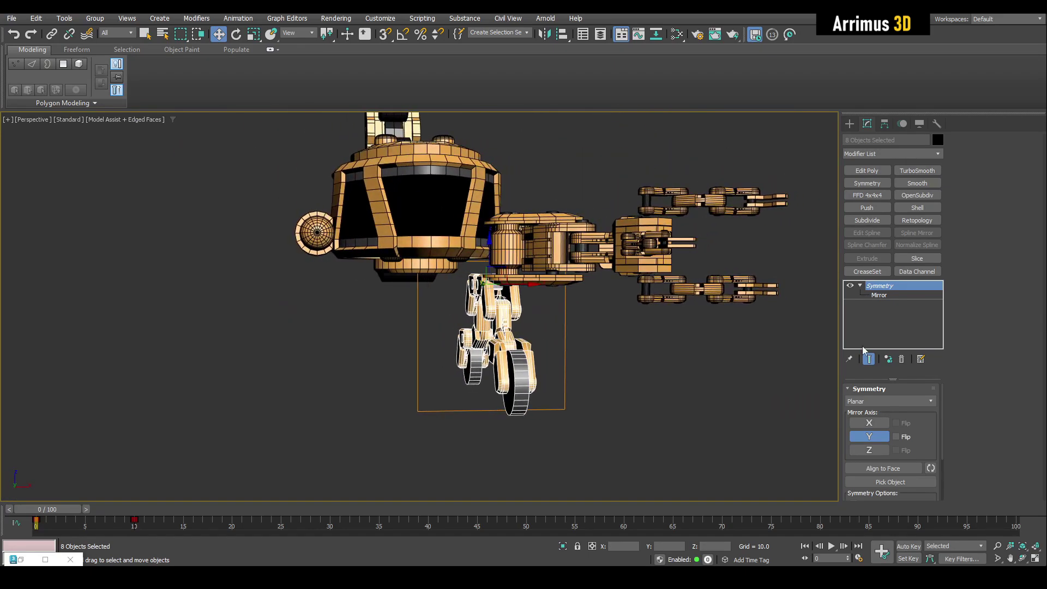
Enable X in Symmetry's Mirror Axis and align the mirror plane to the body's X position.
click(883, 426)
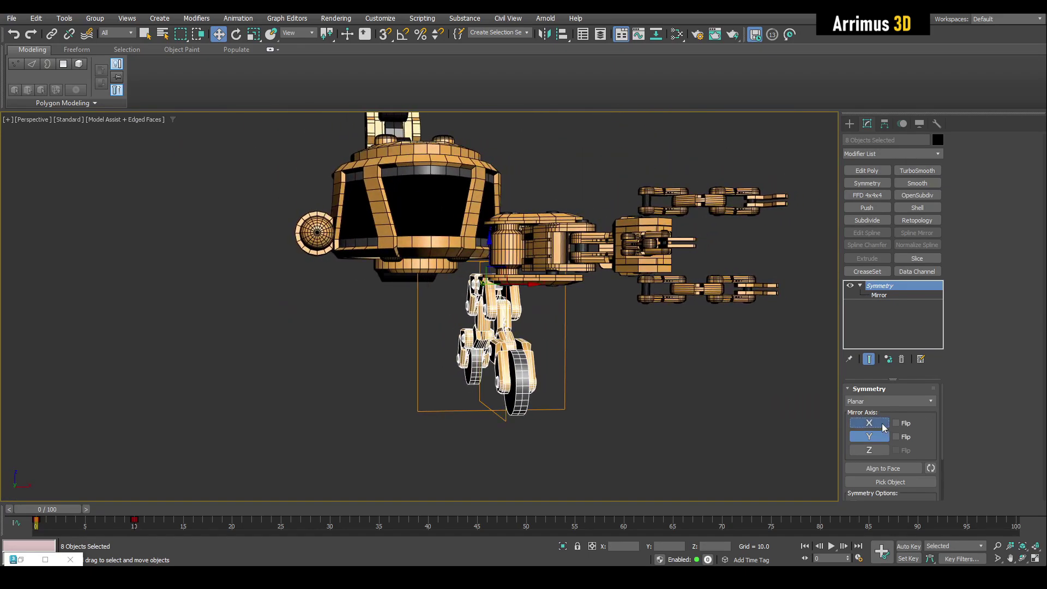
click(859, 285)
click(860, 285)
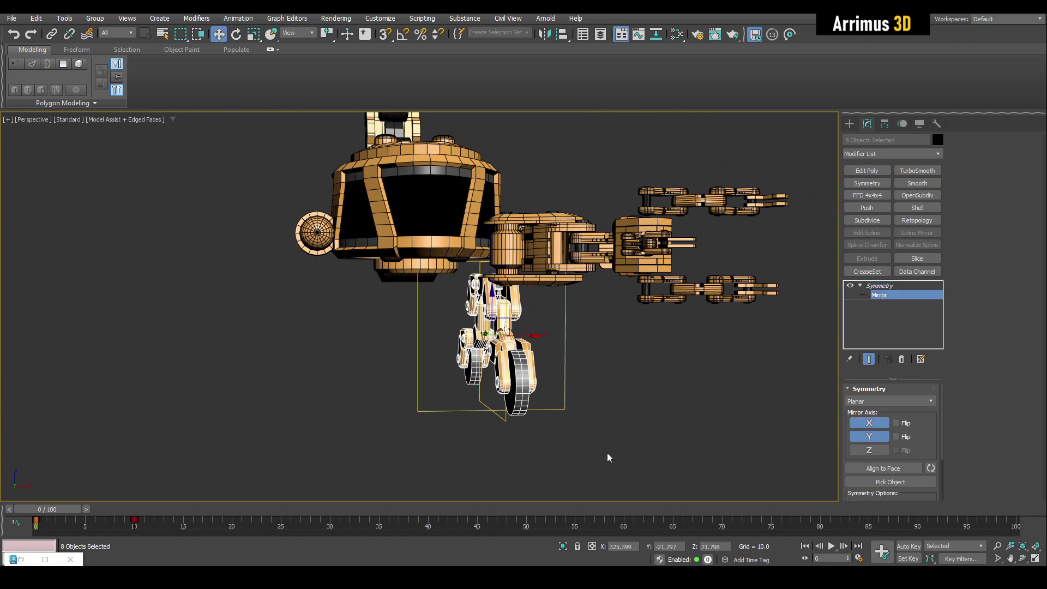
middle_drag(444, 254, 435, 302)
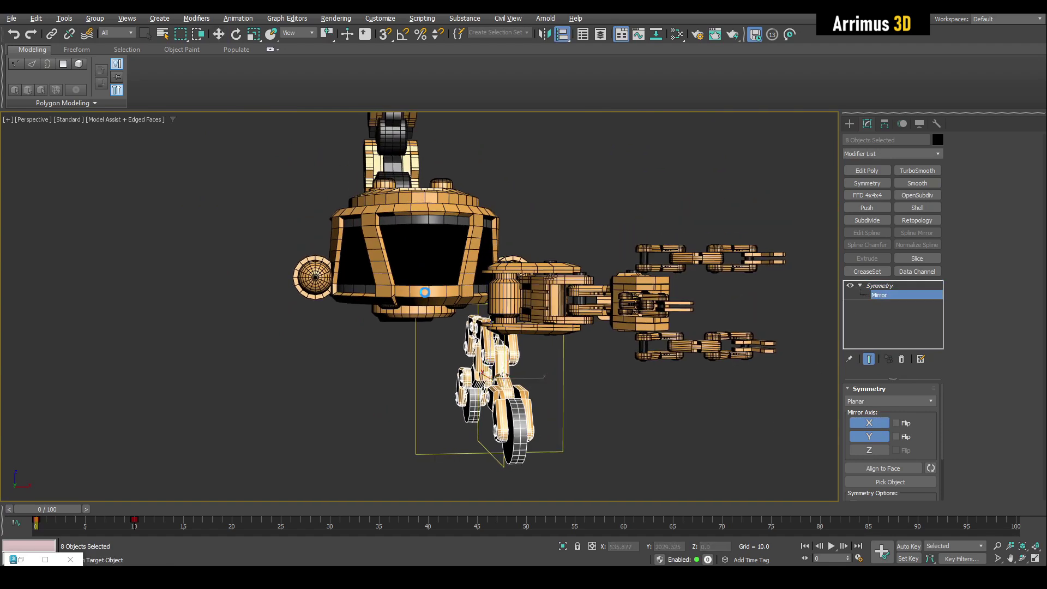
click(425, 291)
click(630, 357)
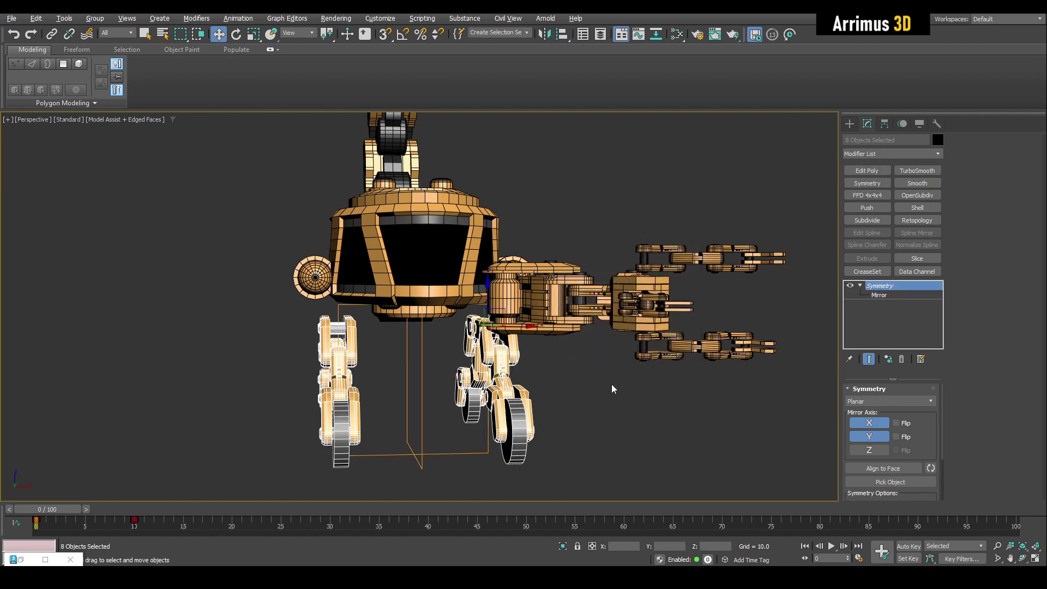
key(q)
key(F4)
Slide the four mirrored legs along Y toward the arm until they sit beneath the body.
alt+middle_drag(610, 384, 540, 343)
scroll(484, 316, up, 3)
key(w)
key(F4)
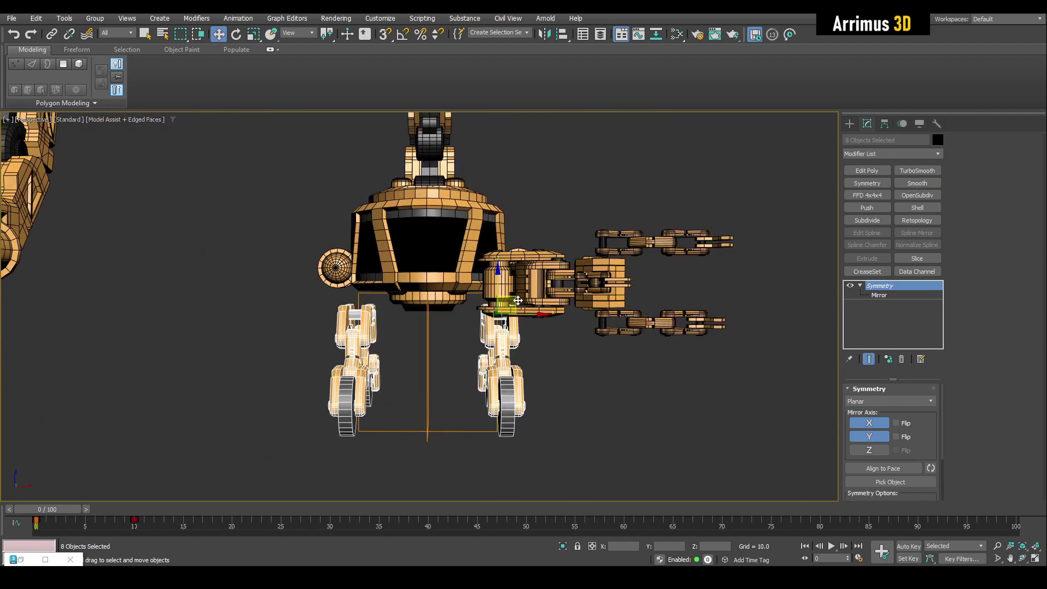
mouse_move(518, 300)
alt+middle_down()
mouse_move(583, 343)
mouse_move(528, 280)
mouse_move(529, 289)
alt+middle_up()
mouse_move(529, 289)
mouse_down()
mouse_move(577, 297)
mouse_move(530, 298)
mouse_up()
alt+middle_drag(530, 298, 506, 356)
scroll(512, 349, up, 3)
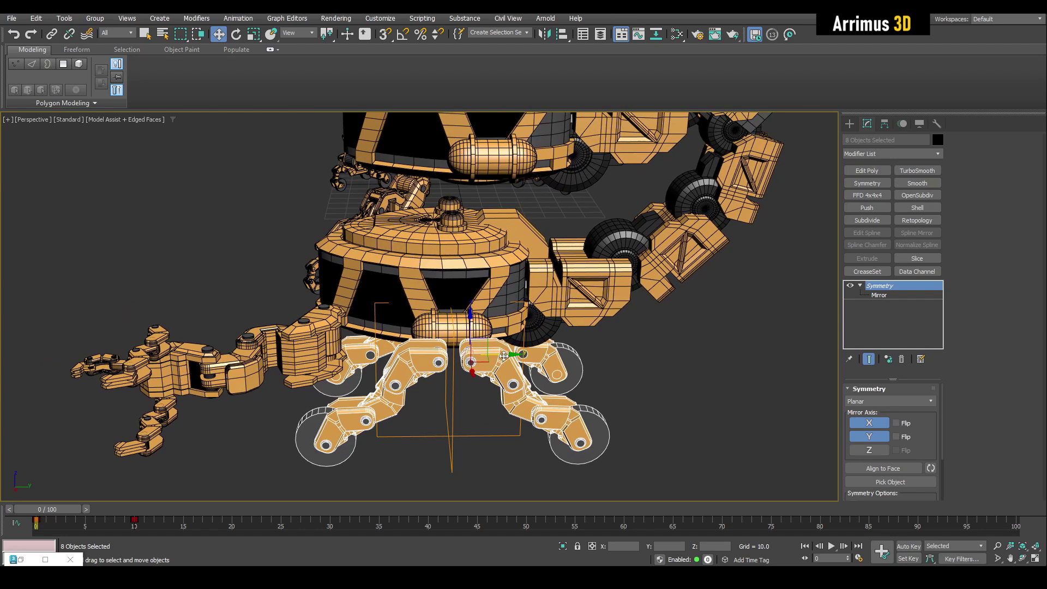
drag(504, 355, 354, 358)
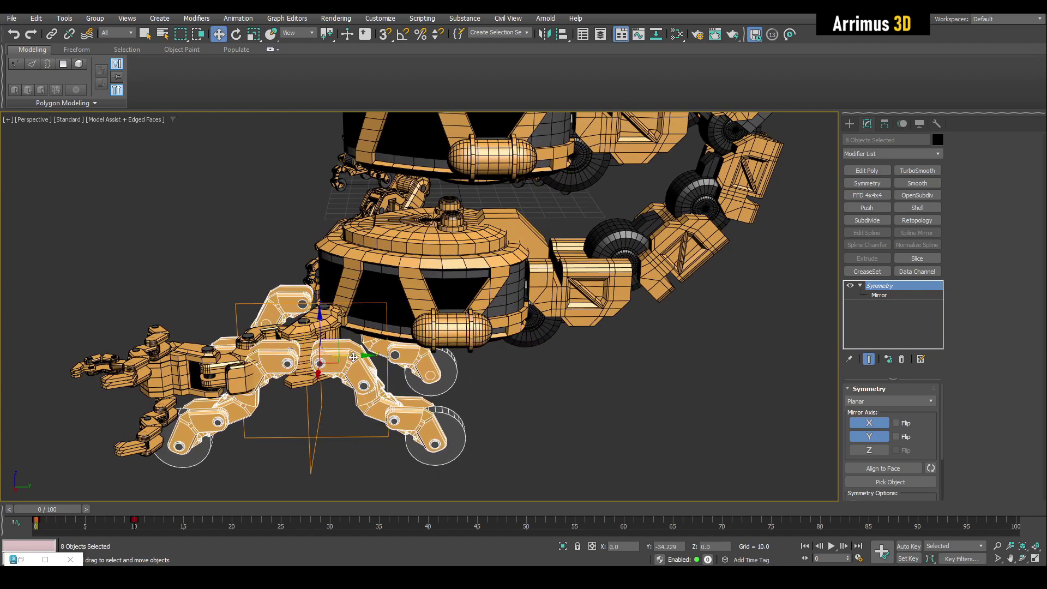
scroll(390, 332, down, 2)
middle_drag(385, 360, 362, 398)
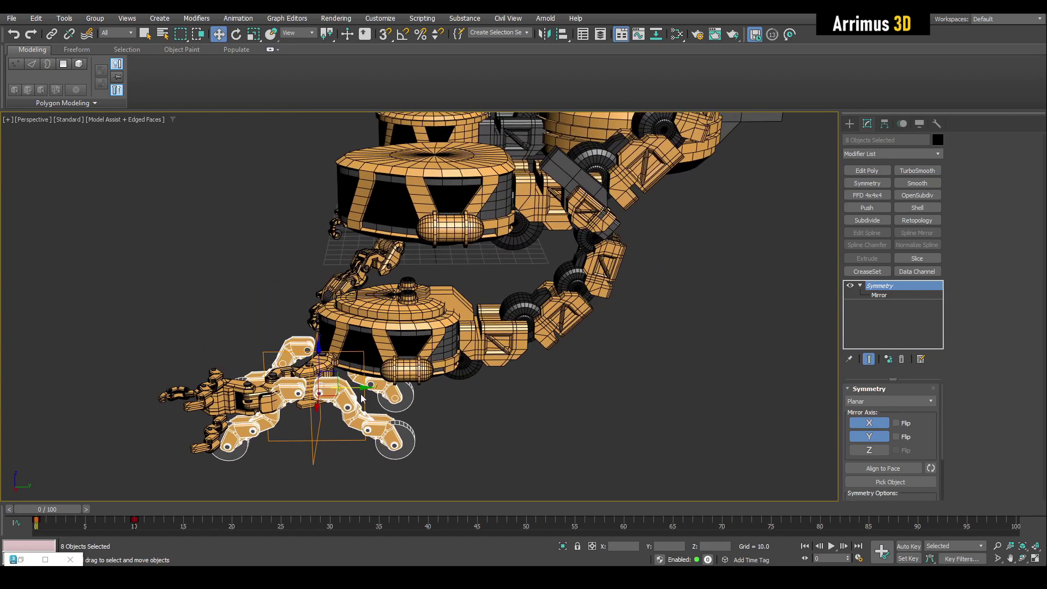